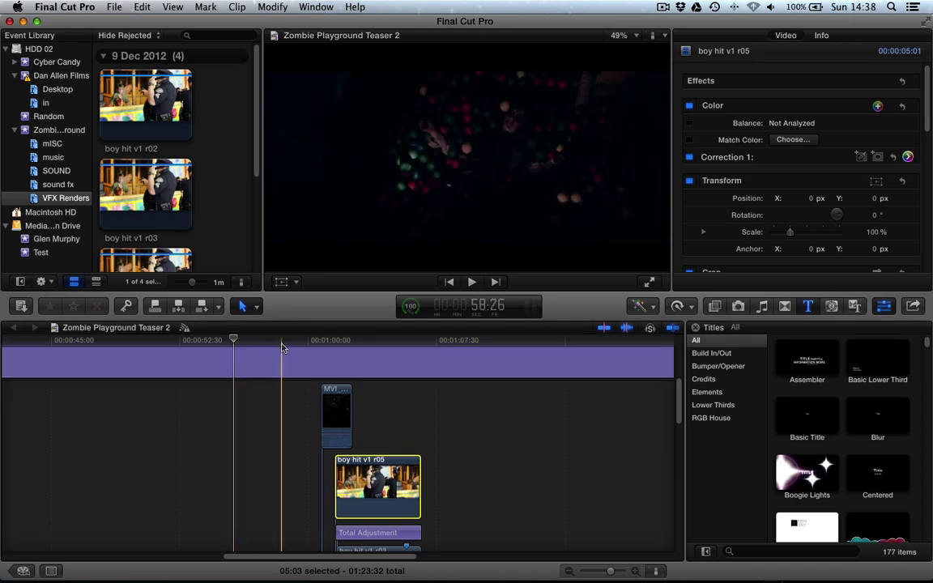
Scroll through the teaser timeline and play a stretch of it back to review it
scroll(282, 349, "down", 4)
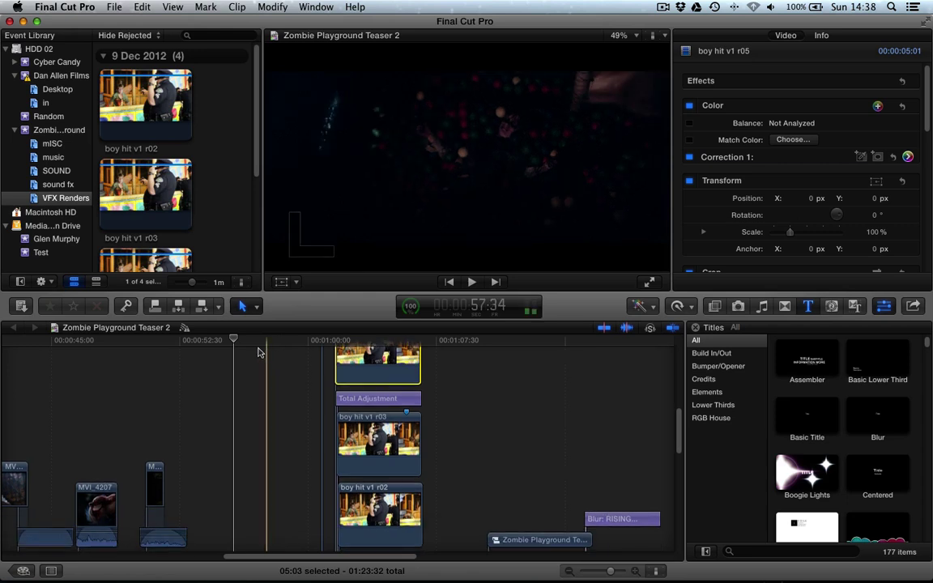
scroll(263, 349, "down", 5)
scroll(256, 350, "down", 1)
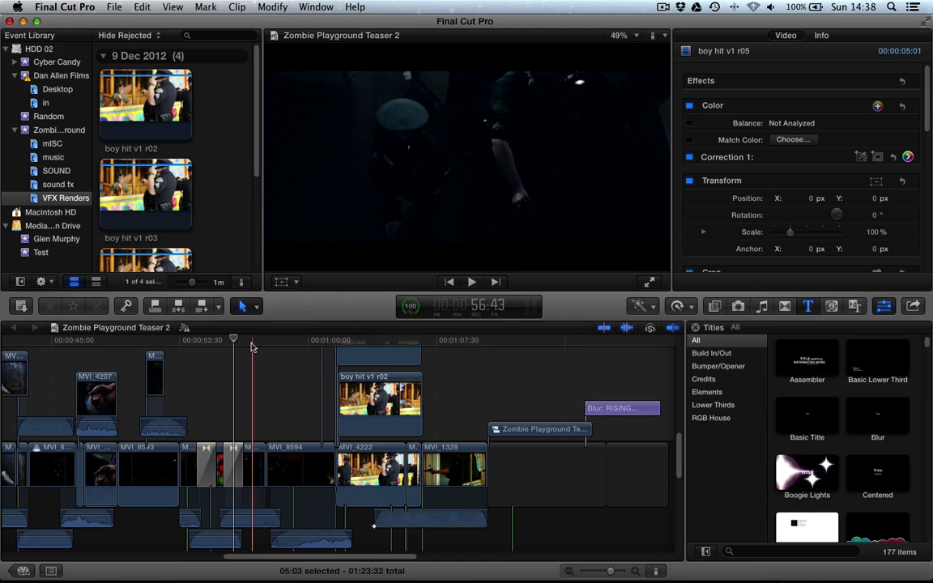
key("space")
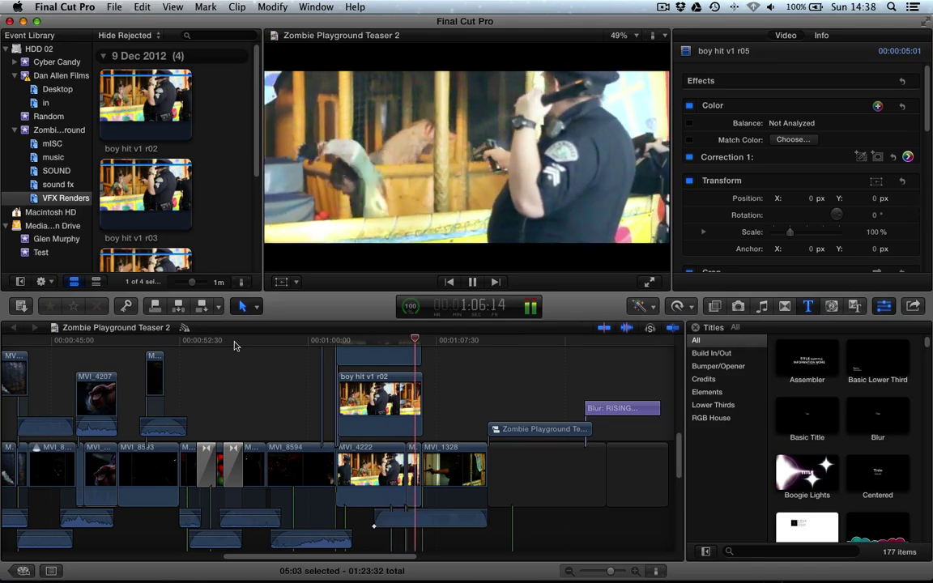
key("space")
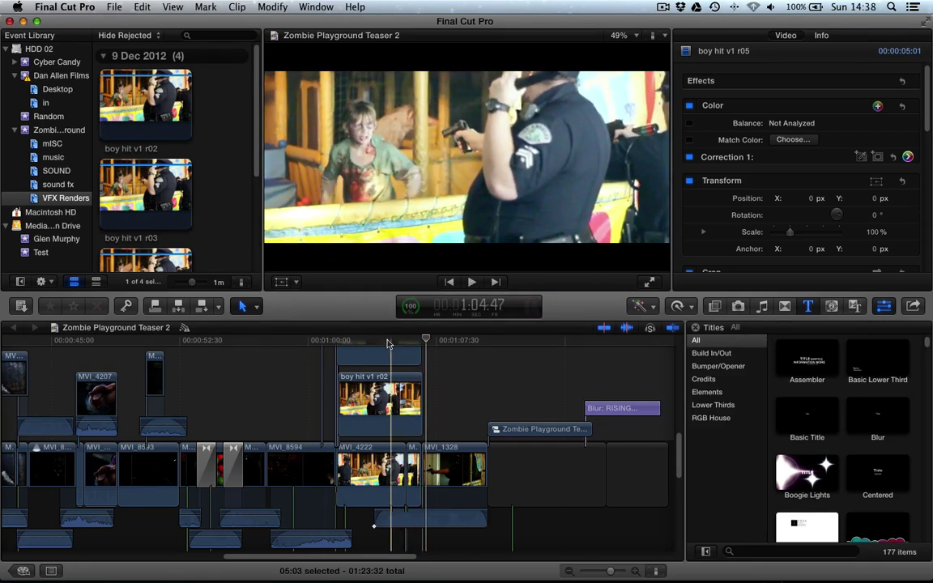
scroll(387, 343, "up", 5)
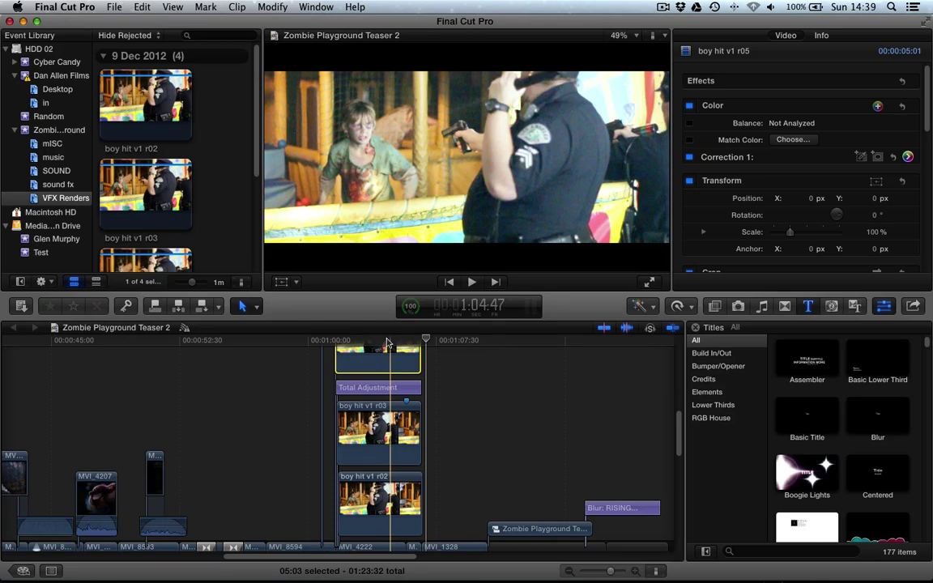
scroll(344, 405, "up", 3)
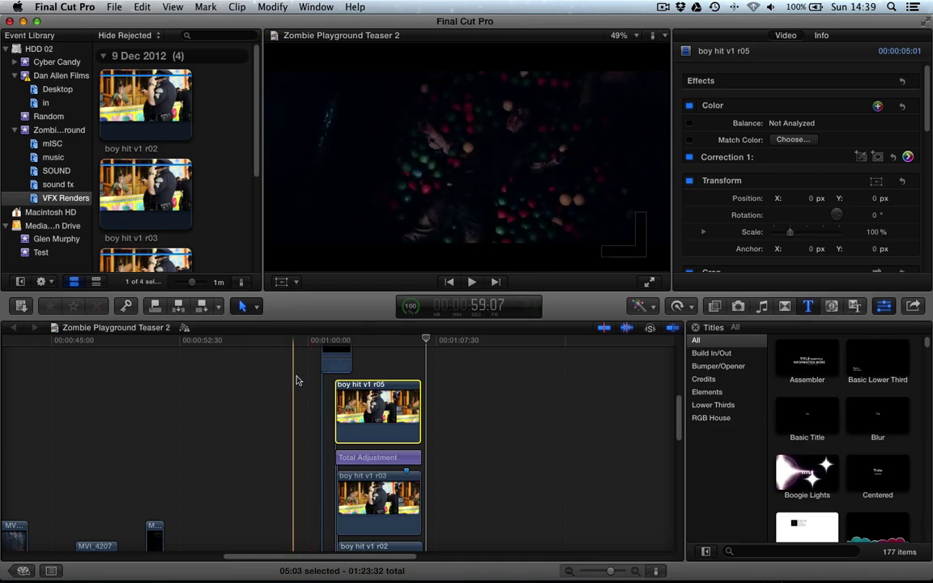
Check SendTo's version information, then return to Final Cut Pro X
key("super+Tab")
key("super+Tab")
key("super+Tab")
left_click(51, 8)
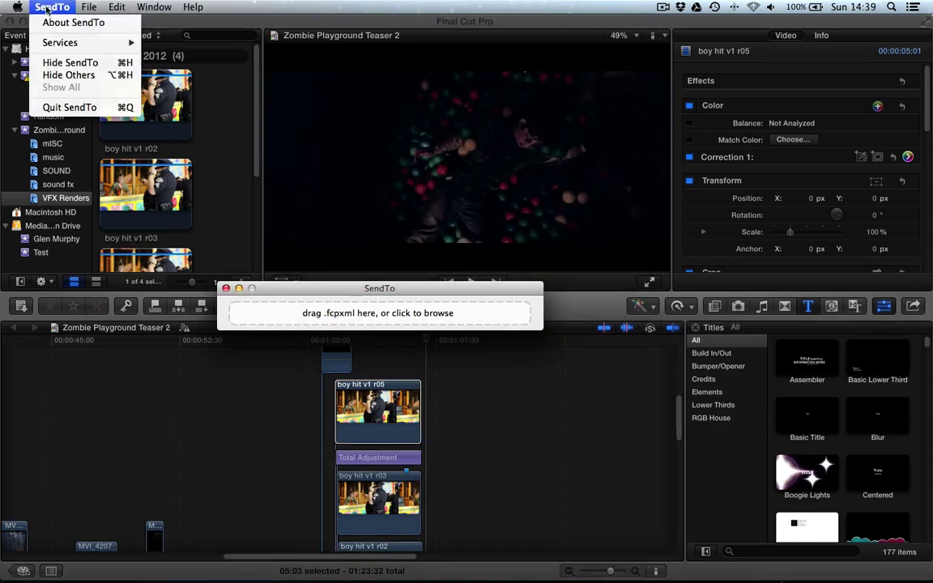
left_click(69, 22)
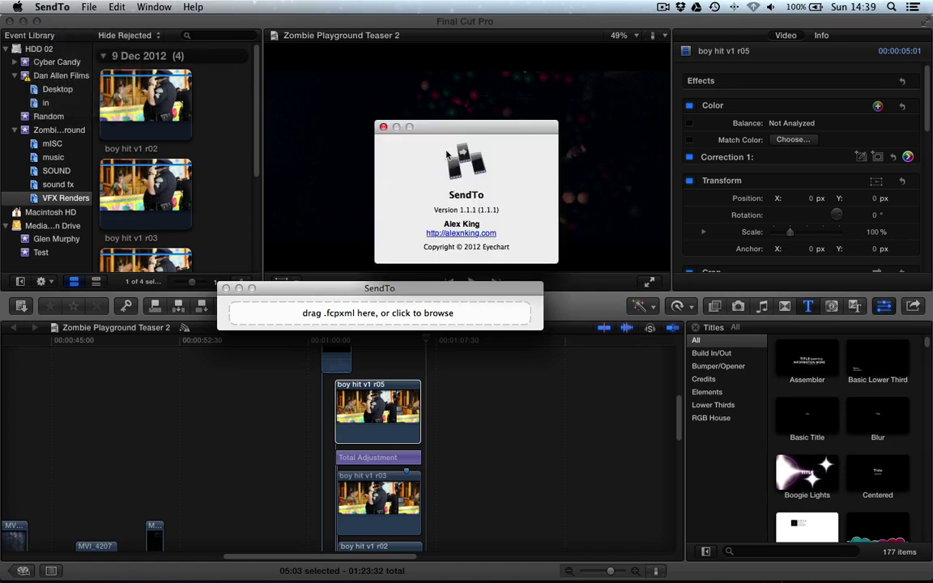
left_click(383, 128)
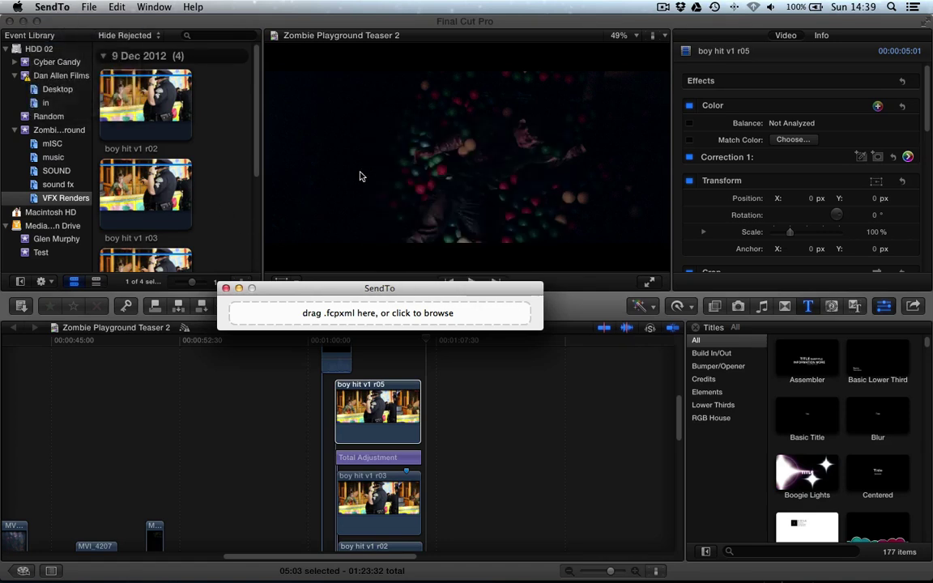
left_click(260, 463)
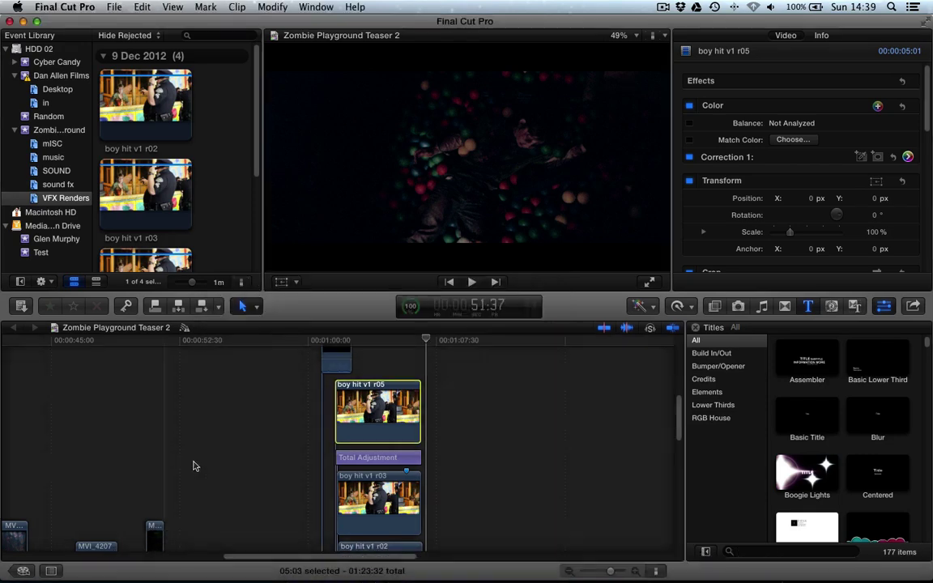
Export the project as XML named 'Zombie Playground Teaser 2 V2' into Zombie Playground/XML
left_click(23, 571)
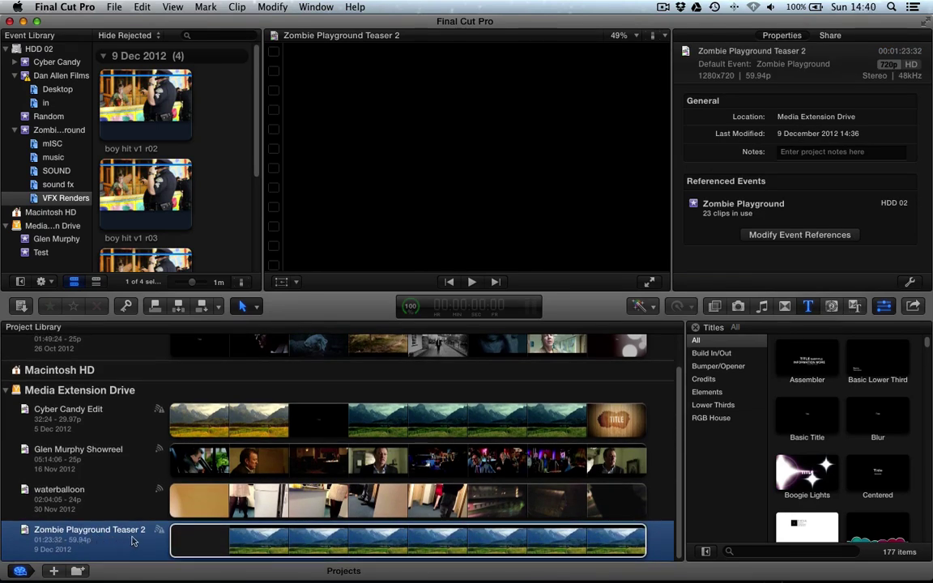
left_click(110, 7)
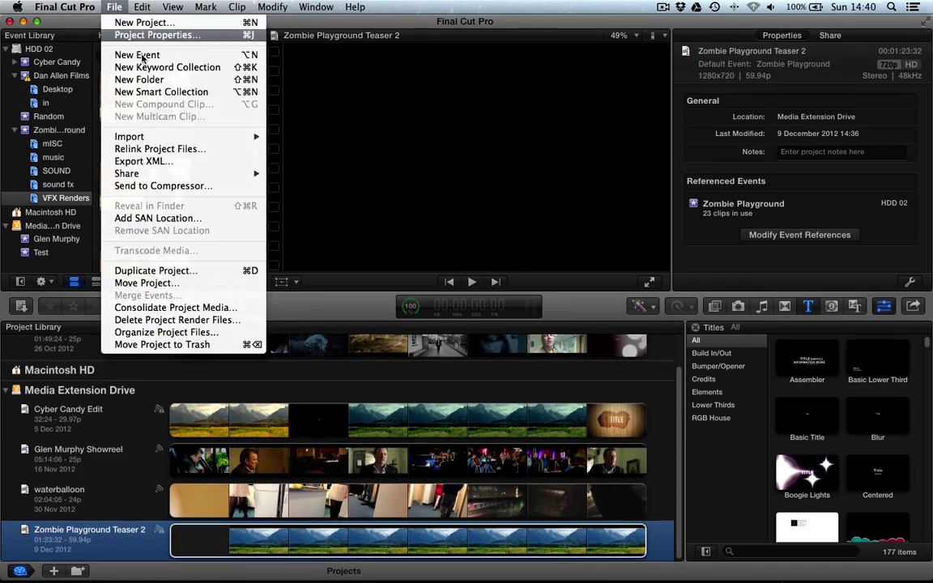
left_click(144, 161)
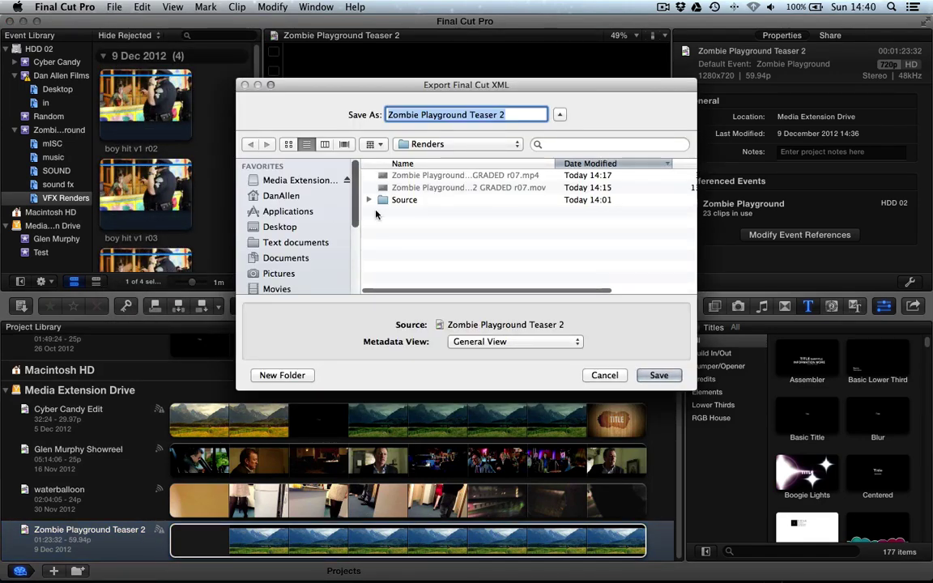
key("super+Up")
double_click(434, 176)
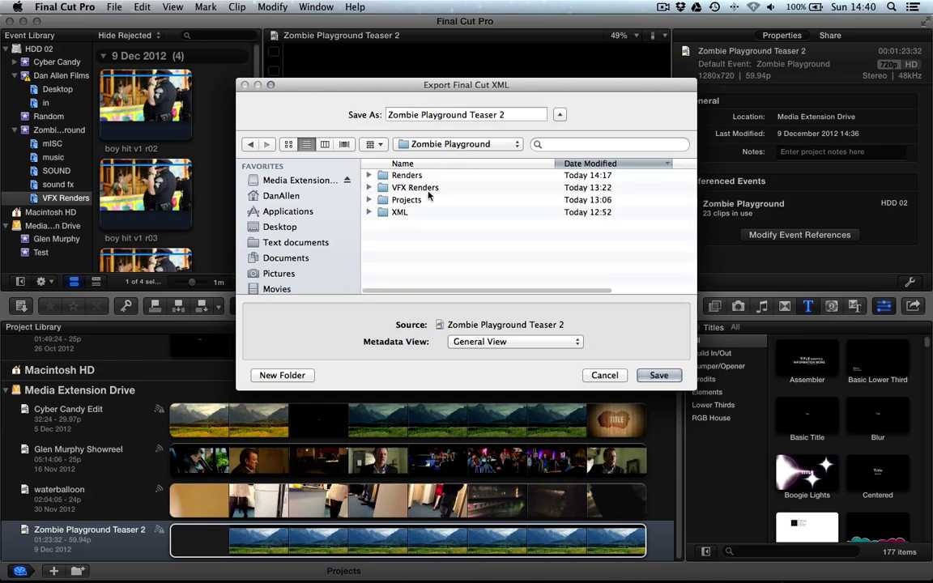
double_click(397, 212)
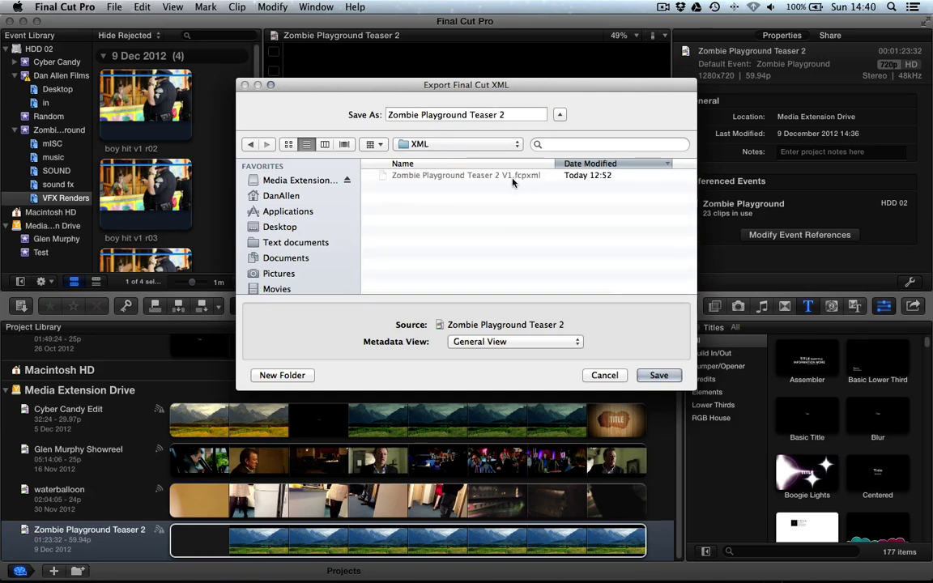
left_click(517, 175)
left_click(526, 114)
key("BackSpace")
type("2")
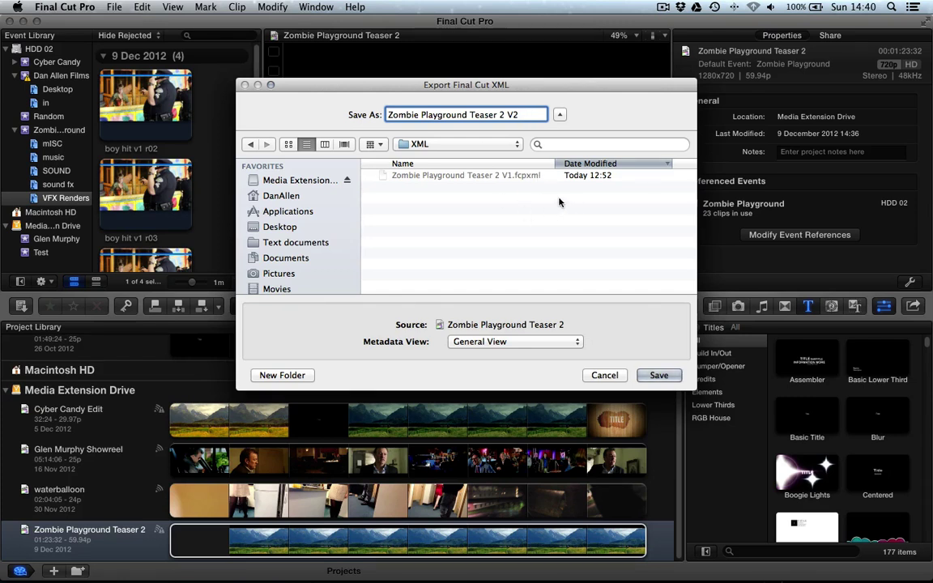
left_click(659, 377)
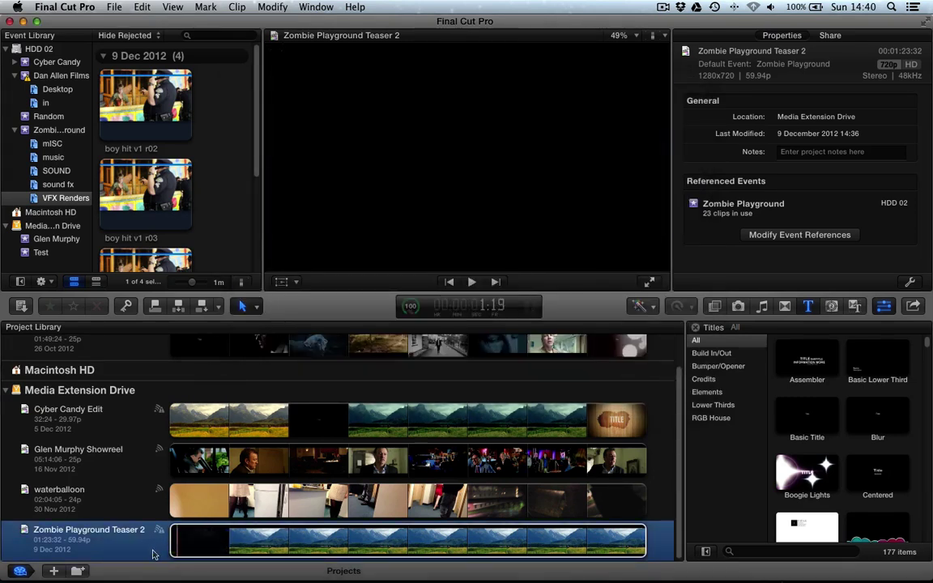
Reopen the Zombie Playground Teaser 2 timeline, launch SendTo, and open a Finder window at the home folder
double_click(117, 550)
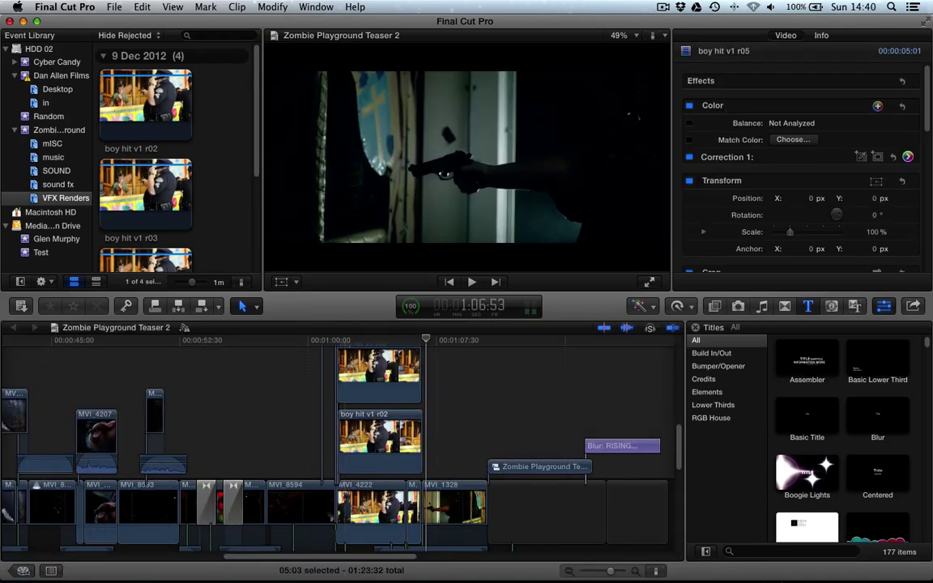
mouse_move(332, 574)
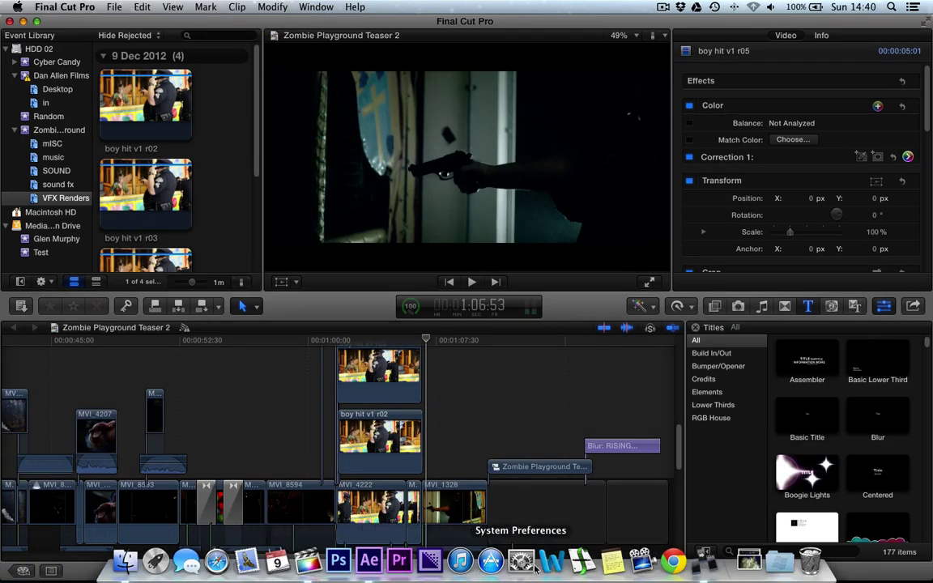
left_click(703, 559)
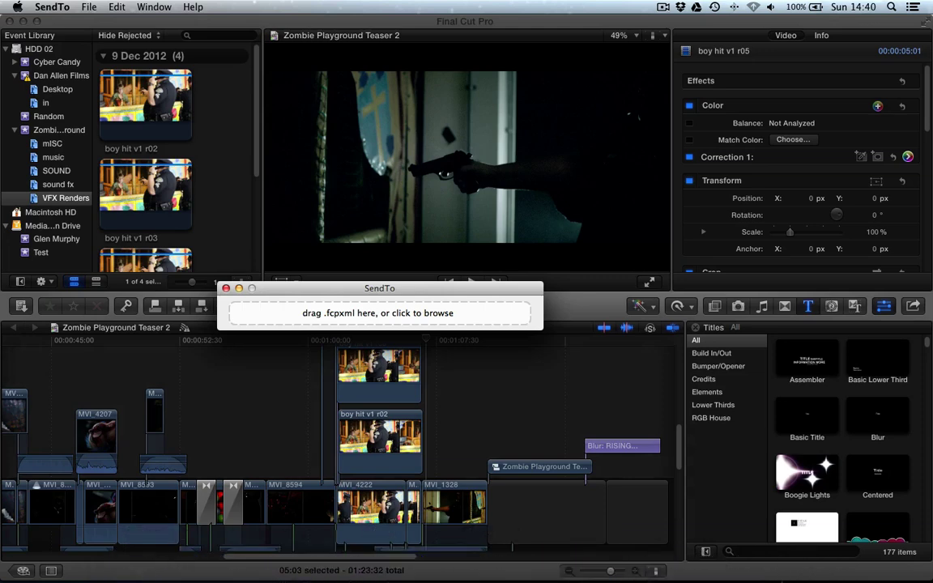
key("super+Tab")
key("super+Tab")
key("super+Tab")
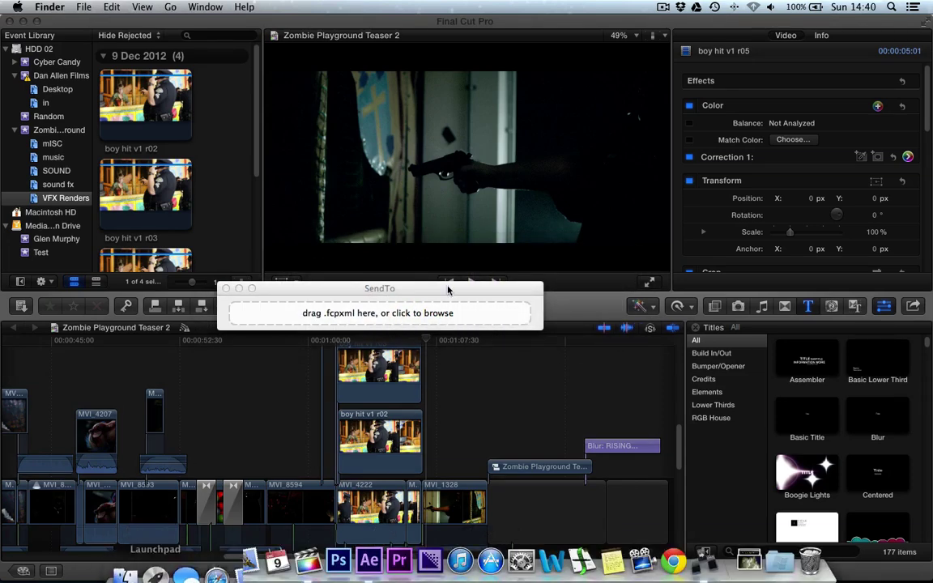
left_click(114, 510)
In Finder, browse to Films/Zombie Playground/XML and select Zombie Playground Teaser 2 V2.fcpxml
left_click_drag(494, 216, 416, 187)
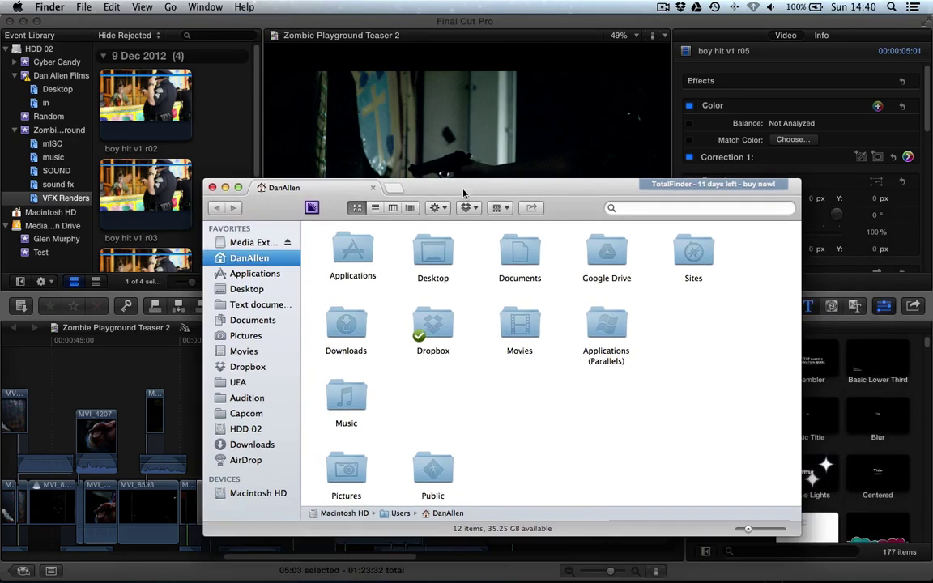
left_click(247, 414)
key("super+Up")
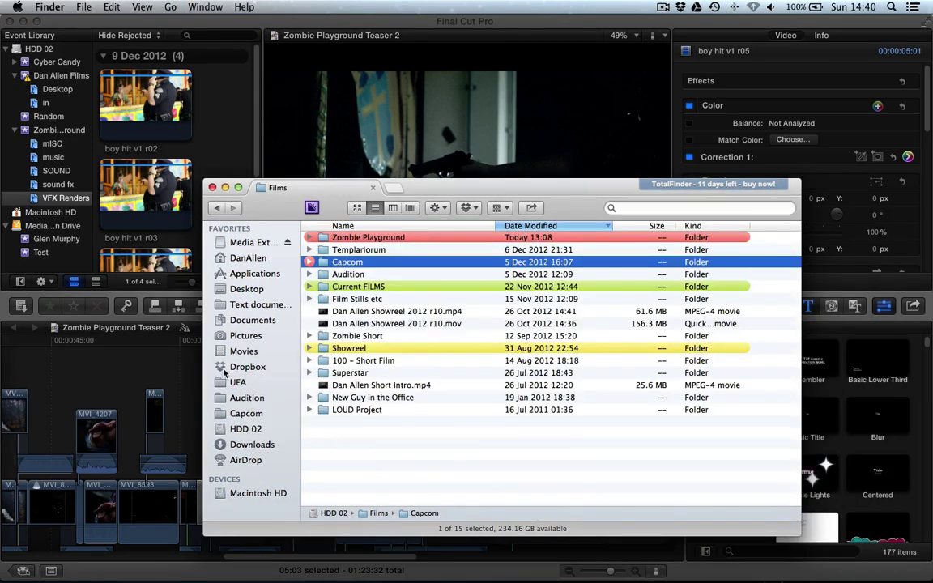
double_click(324, 236)
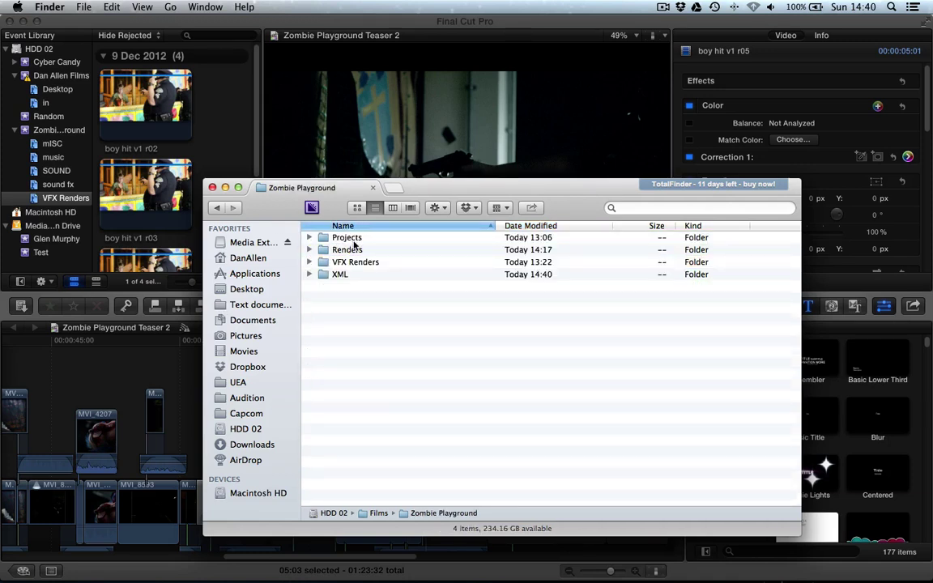
left_click(354, 240)
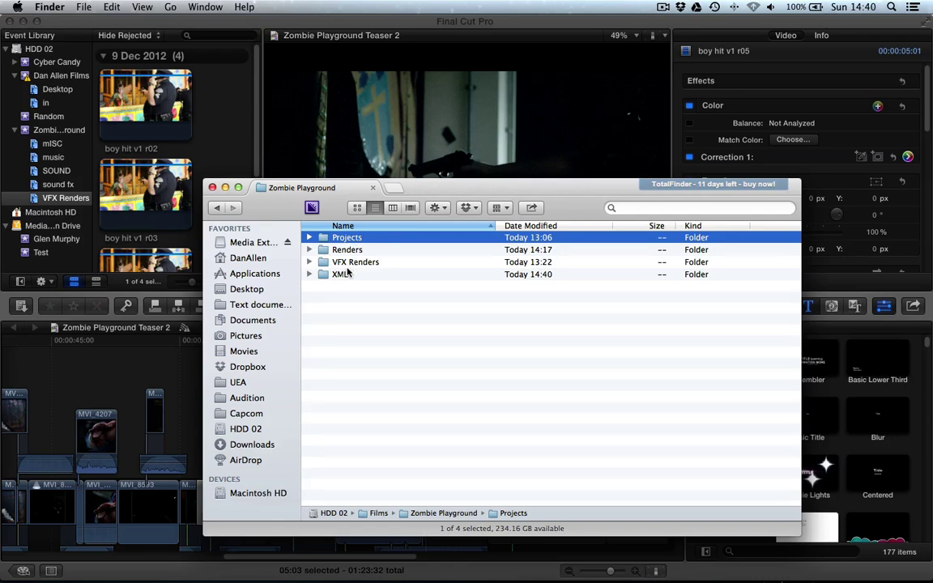
double_click(340, 274)
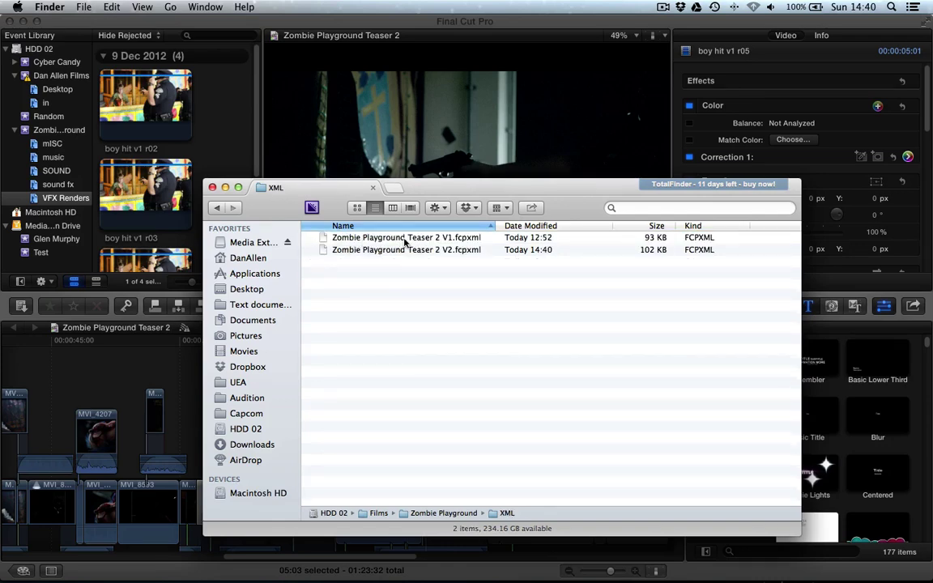
left_click(368, 250)
Drag the V2 fcpxml file onto the SendTo window, then bring Final Cut Pro X forward
left_click_drag(427, 194, 625, 295)
left_click_drag(609, 350, 335, 326)
left_click_drag(302, 289, 198, 250)
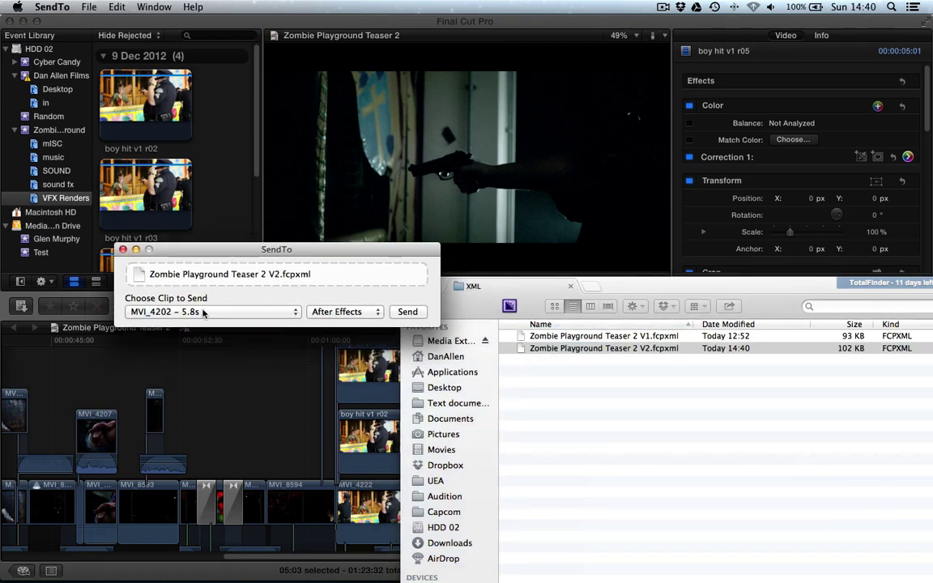
left_click(223, 375)
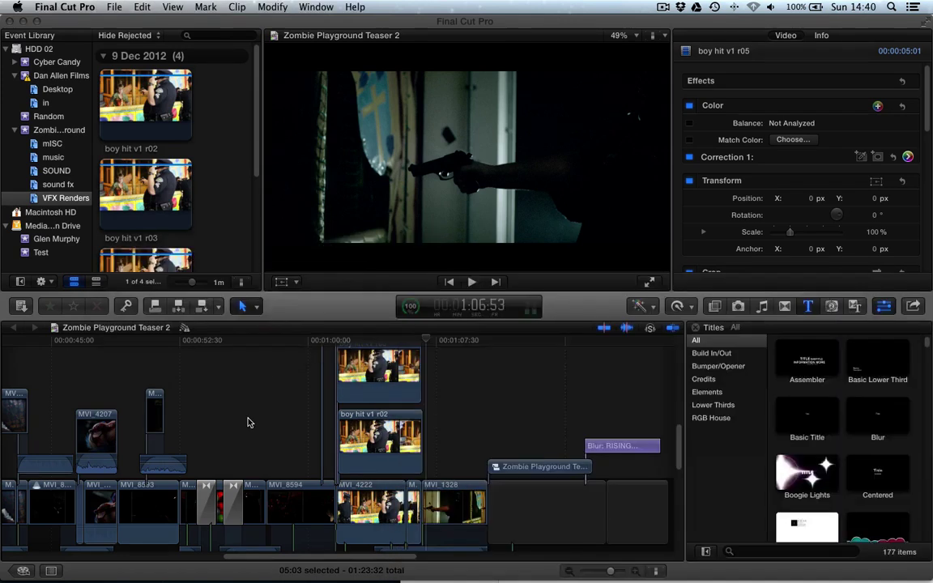
scroll(362, 416, "up", 3)
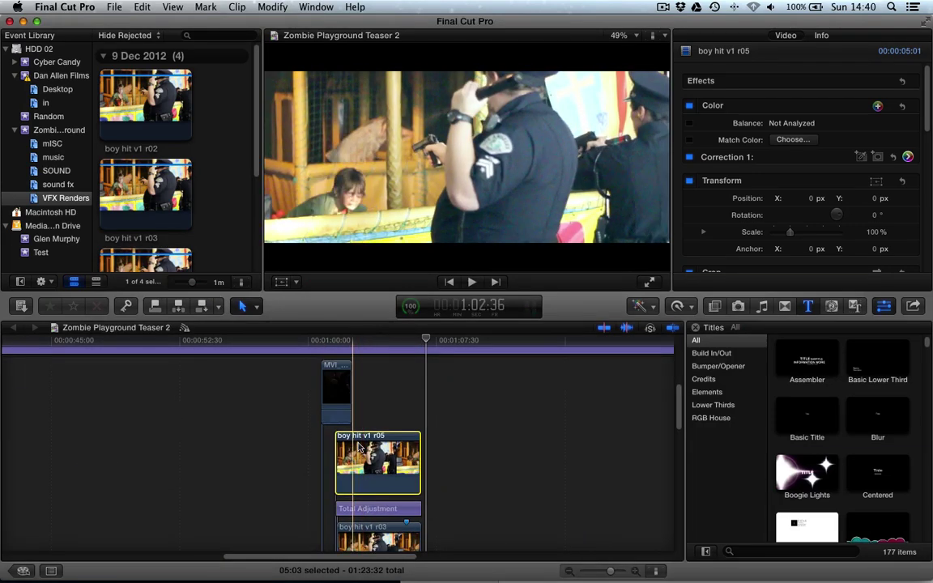
Rename the boy hit v1 r05 clip to 'VFX BLOOD HIT PRE EFFECT' in the Inspector's Info tab
key("super+Tab")
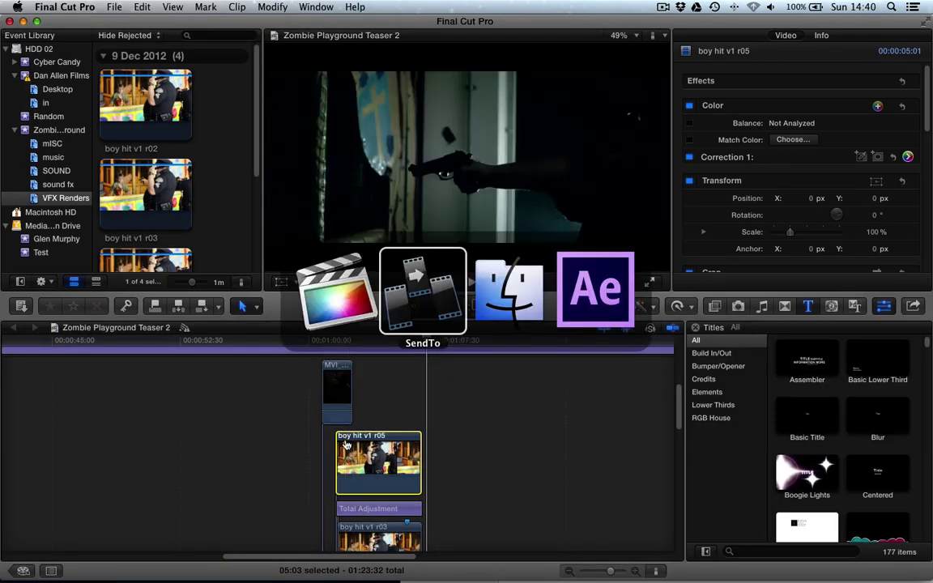
key("super+Tab")
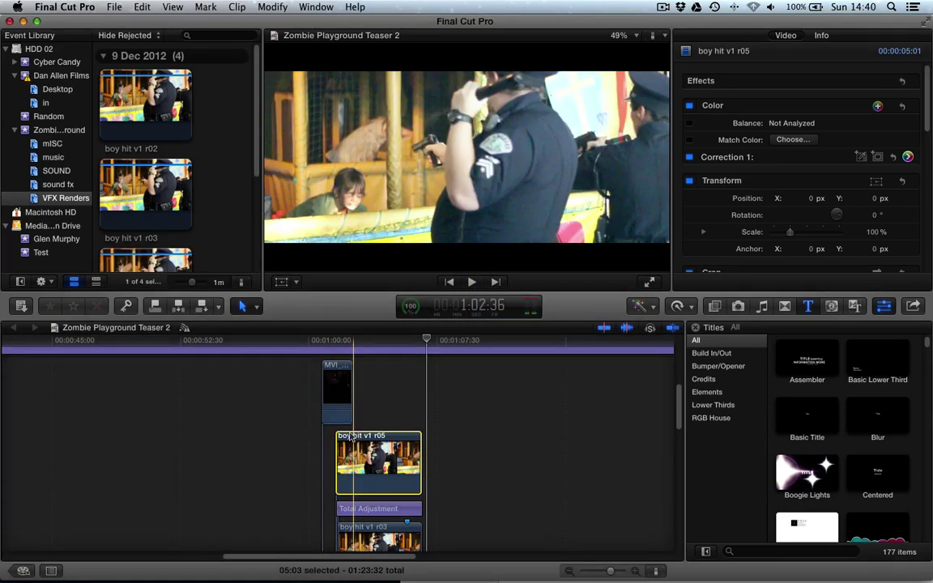
left_click(353, 405)
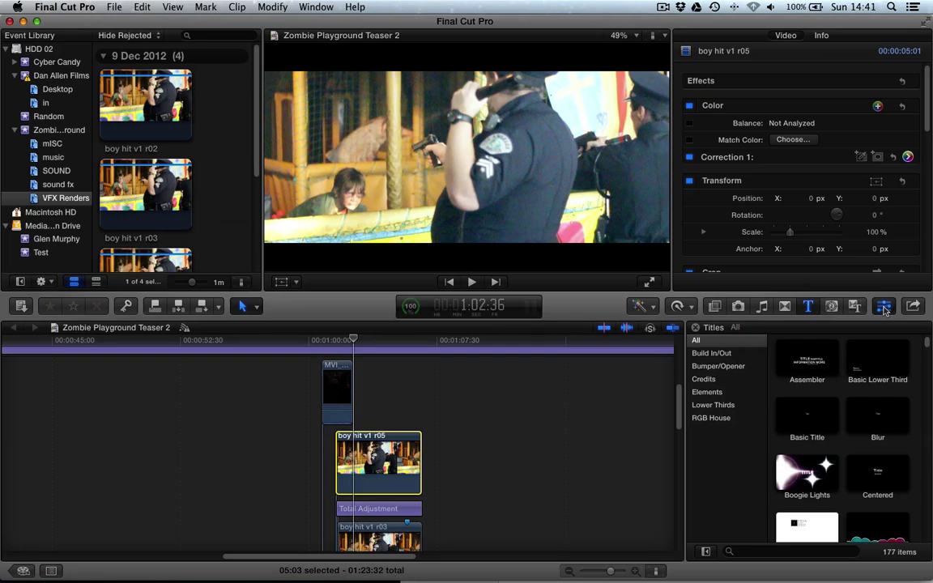
left_click(821, 36)
key("Tab")
type("VF")
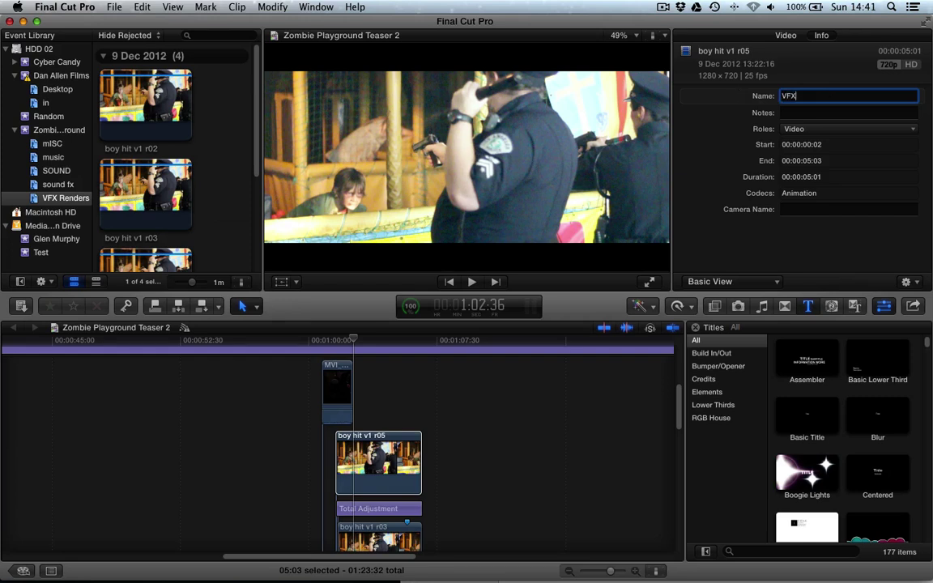
type("X BLOOD HIT PRE EFFECT")
In SendTo, send the 'boy hit v1 r05 – 5.1s' clip to After Effects
key("super+Tab")
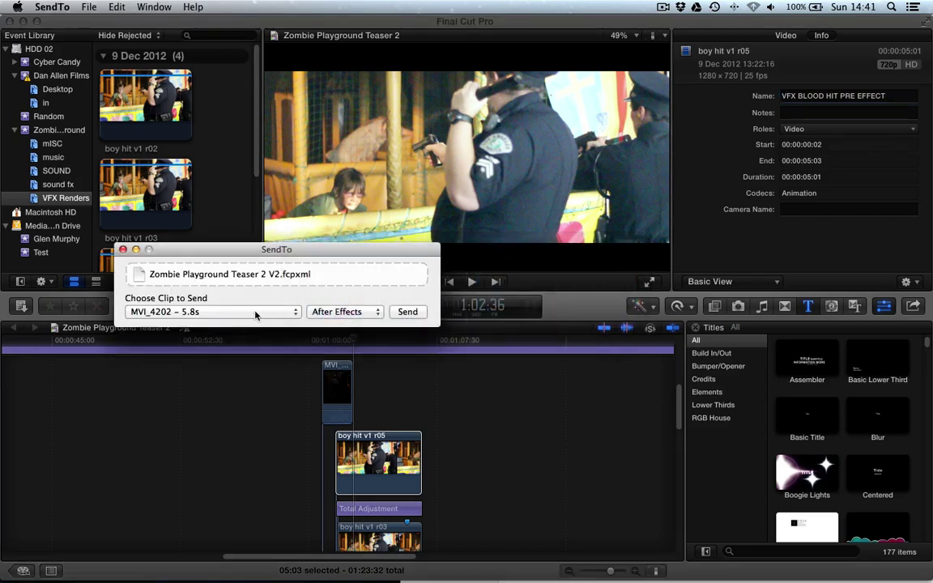
left_click(260, 314)
scroll(260, 314, "down", 3)
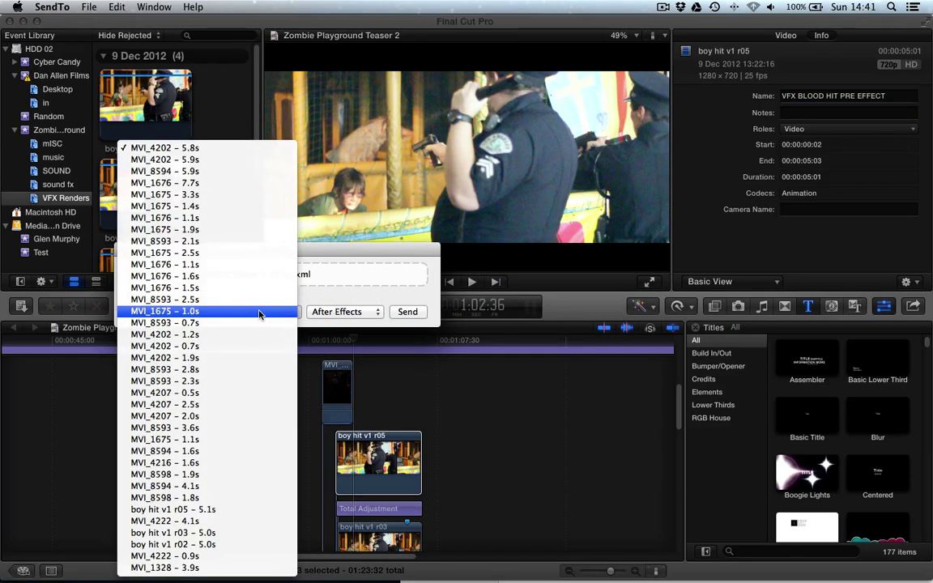
left_click(202, 512)
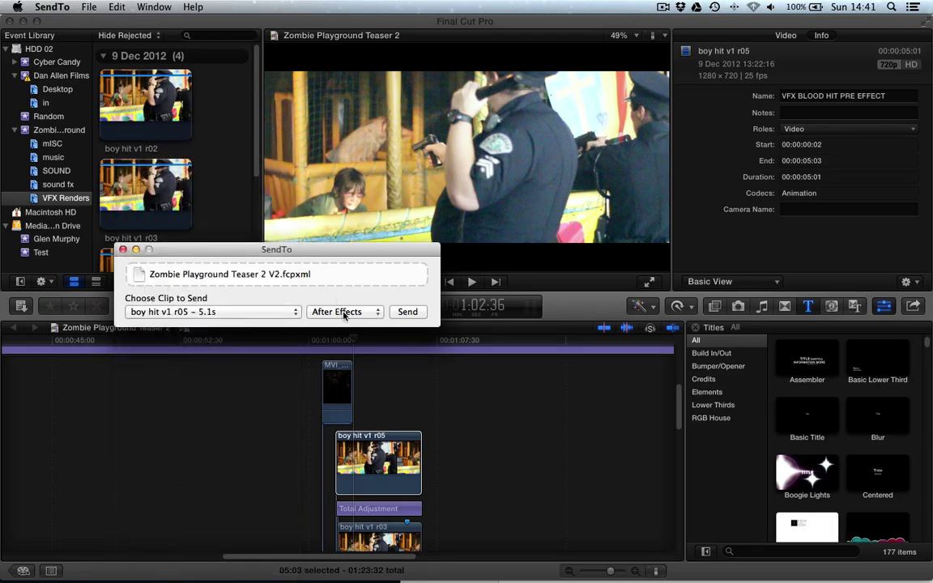
left_click(376, 313)
left_click(341, 313)
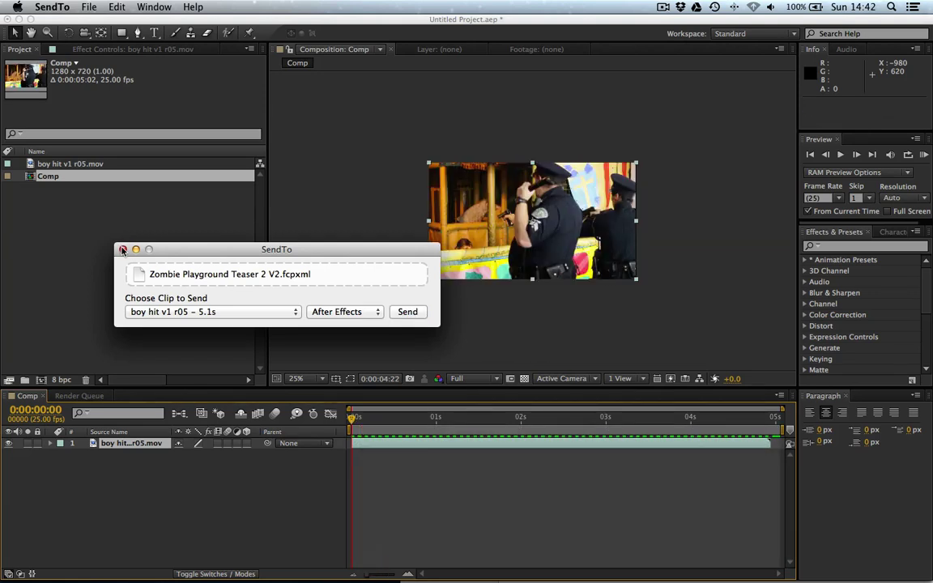
Close the SendTo dialog, scrub the Comp timeline, and review Composition Settings without changing them
left_click(122, 250)
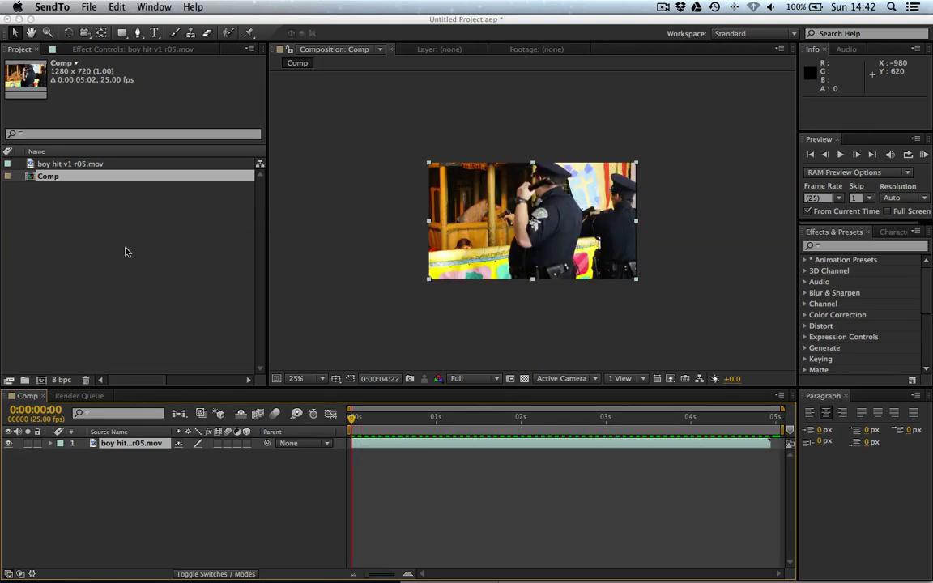
left_click(489, 416)
left_click(763, 421)
left_click_drag(764, 421, 497, 419)
right_click(210, 435)
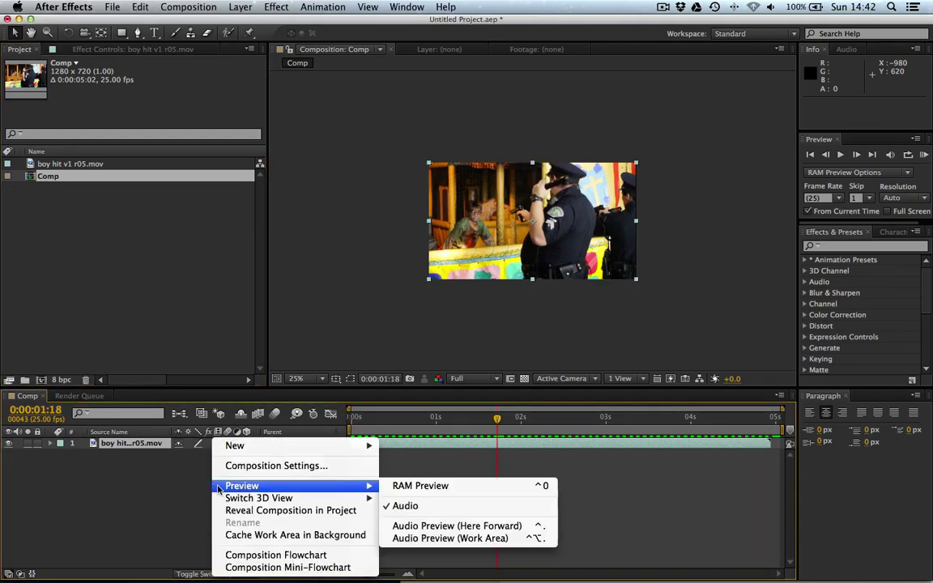
left_click(254, 466)
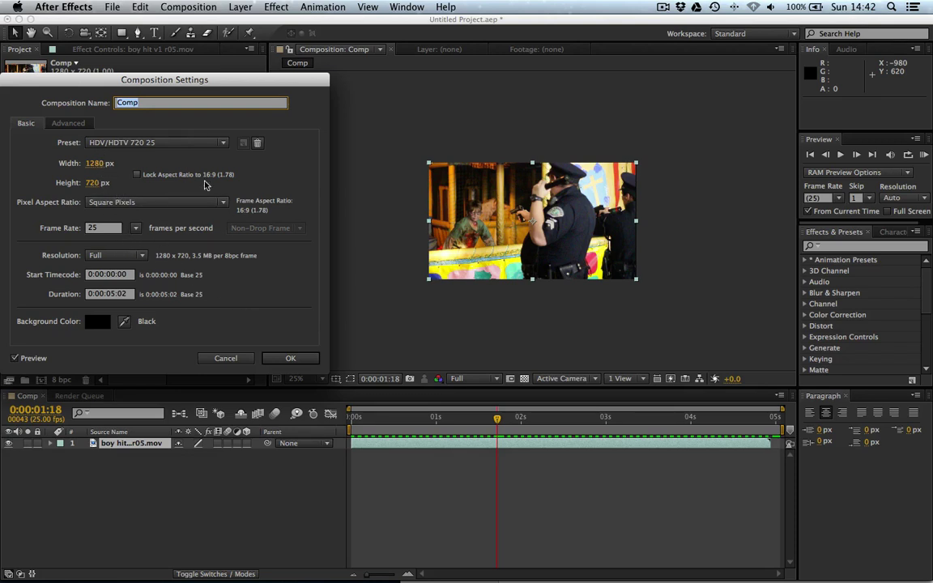
left_click(245, 361)
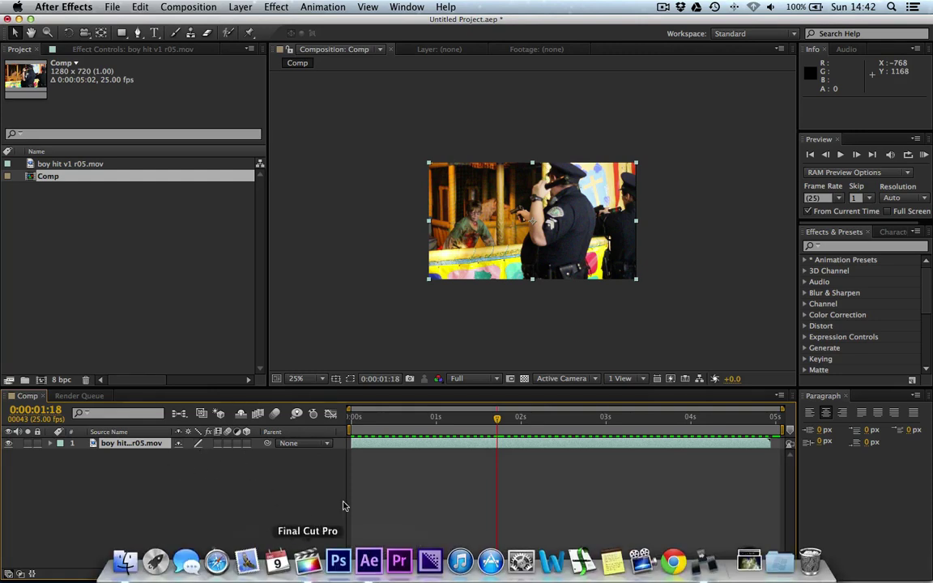
Glance at Final Cut Pro, then return to After Effects
mouse_move(360, 577)
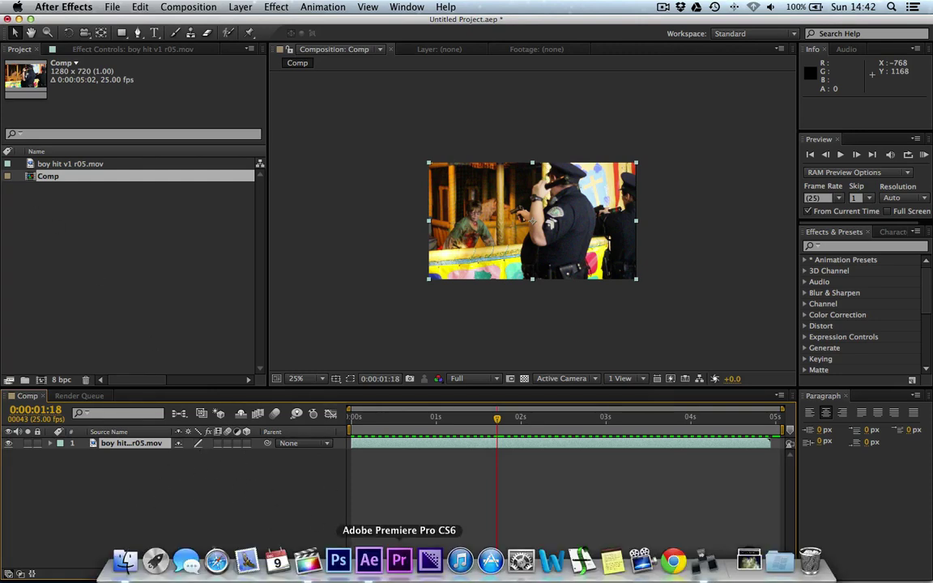
left_click(317, 572)
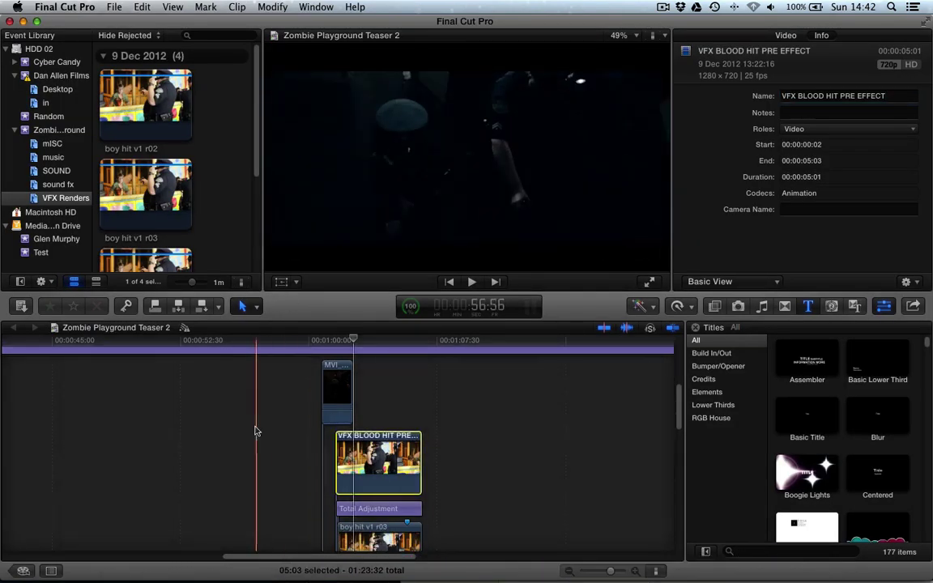
key("super+Tab")
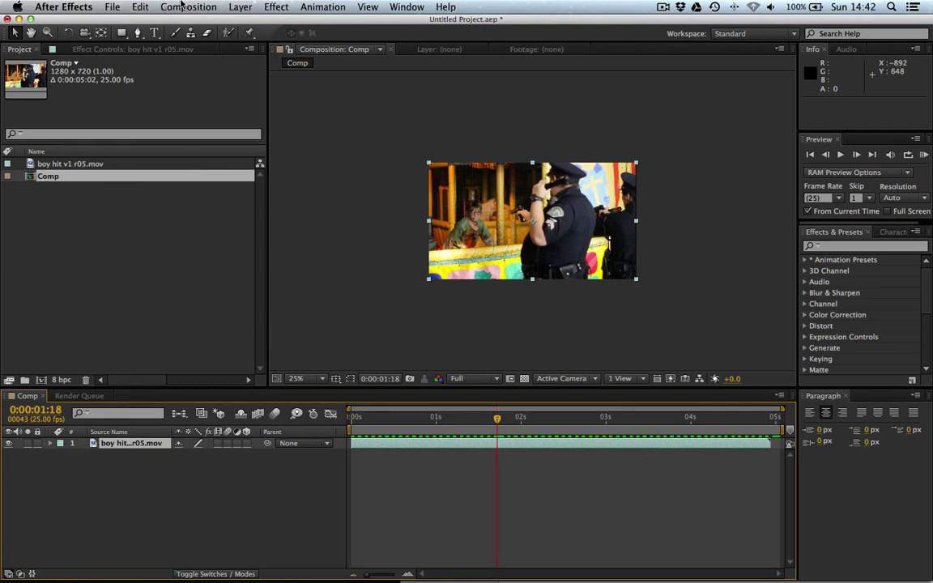
Add the Comp composition to the Render Queue and bring Final Cut Pro back to the front
left_click(182, 7)
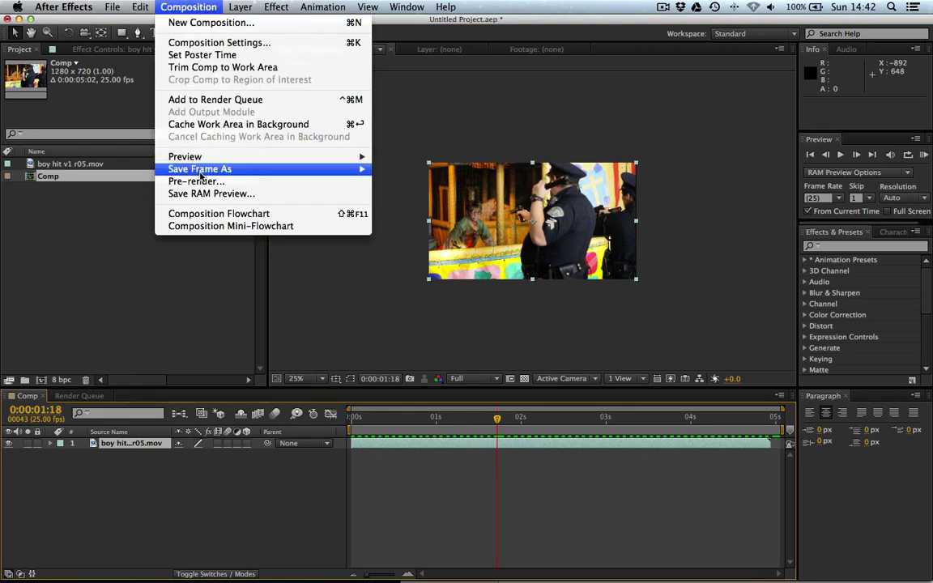
left_click(228, 100)
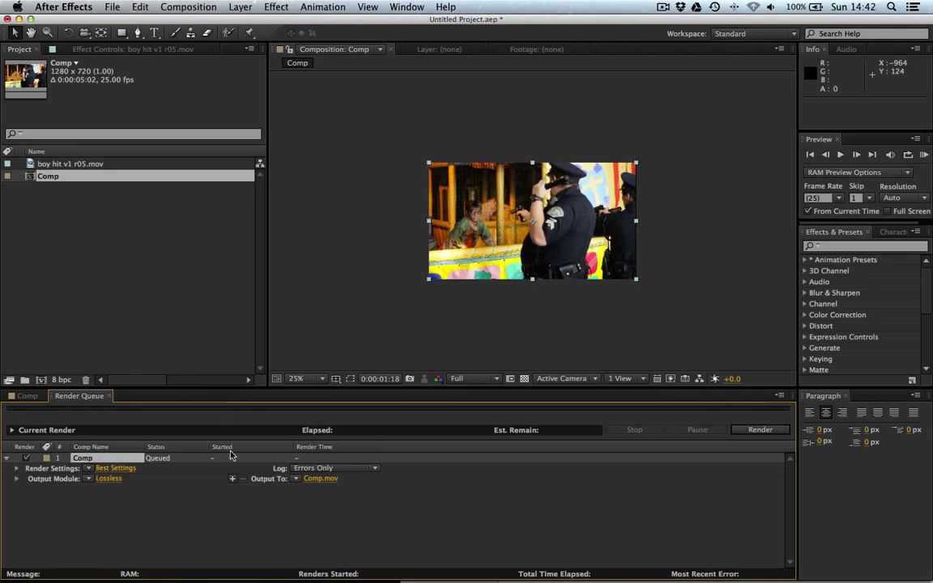
mouse_move(398, 563)
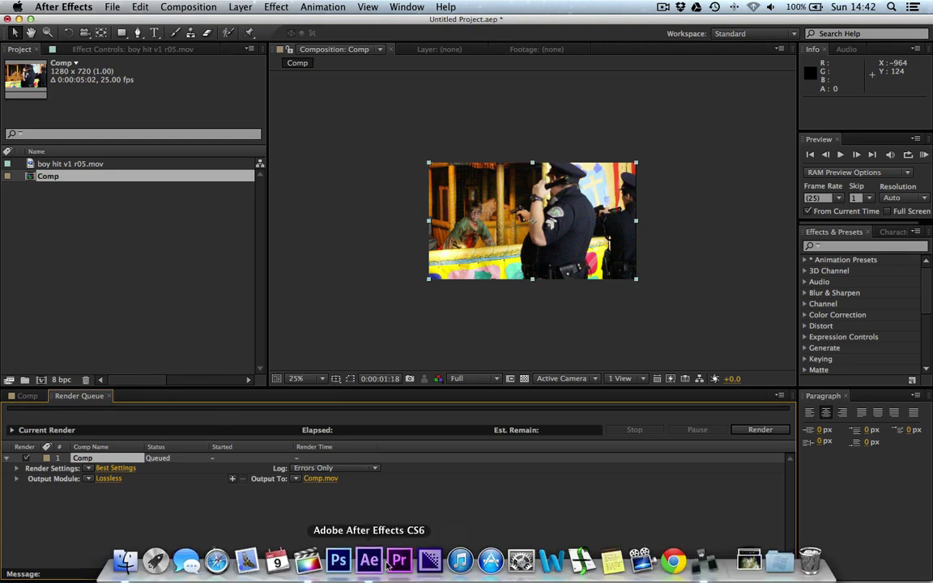
left_click(308, 562)
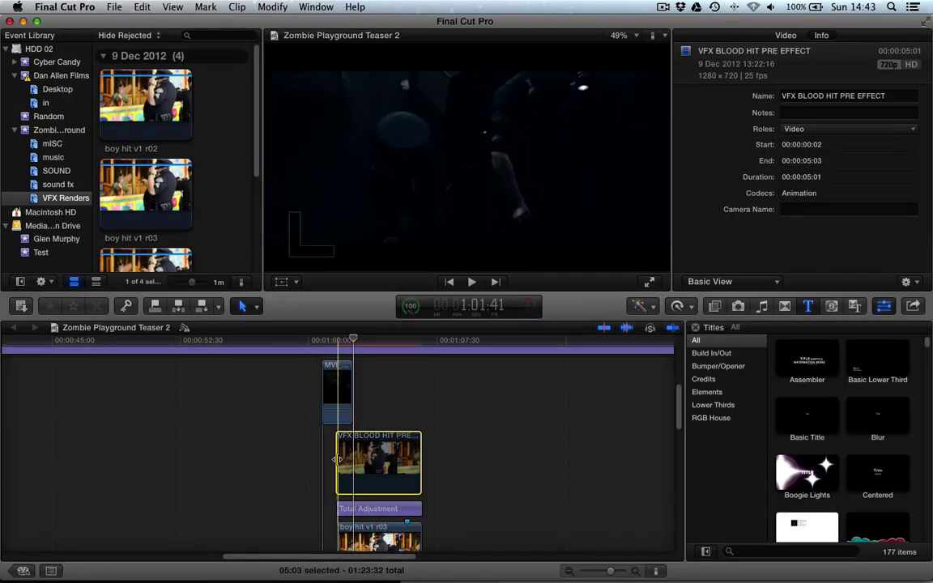
key("space")
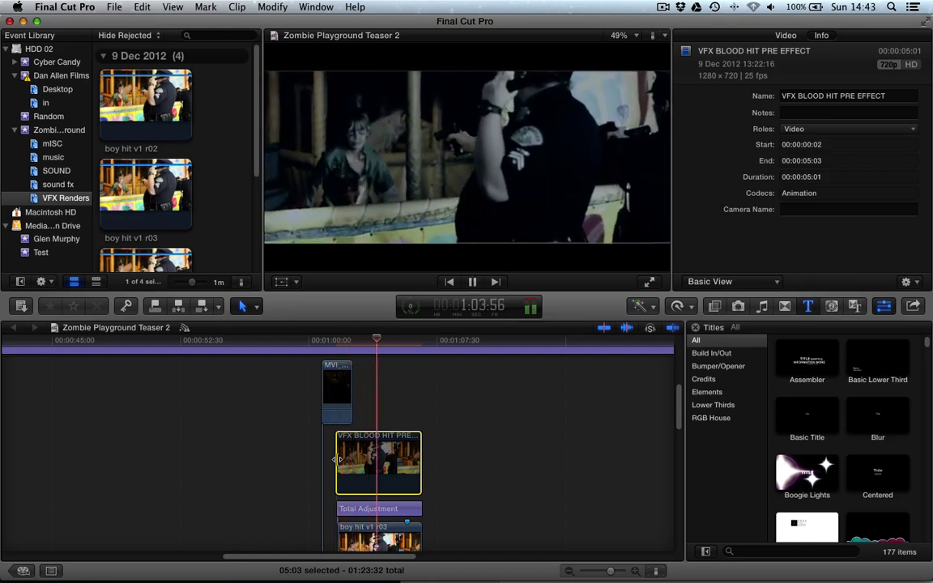
key("space")
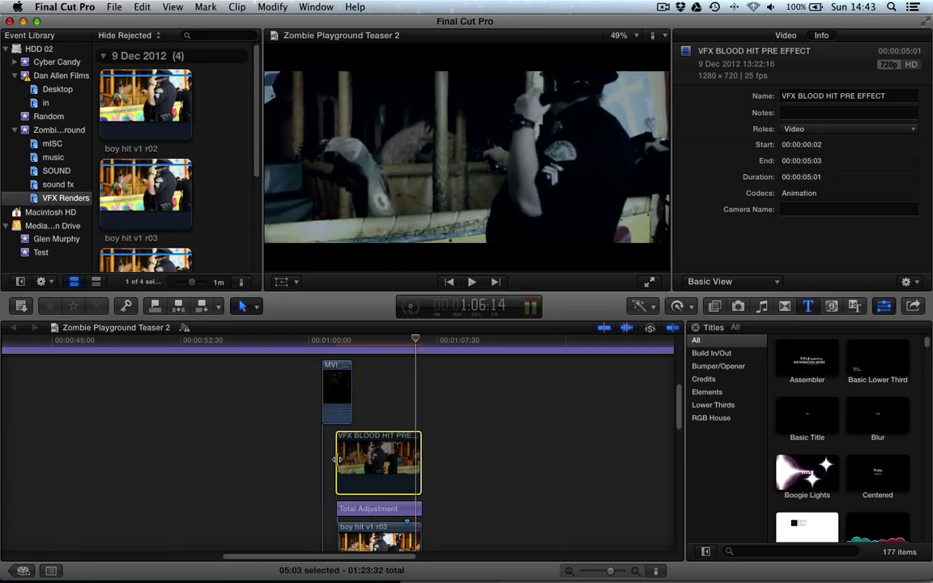
key("j")
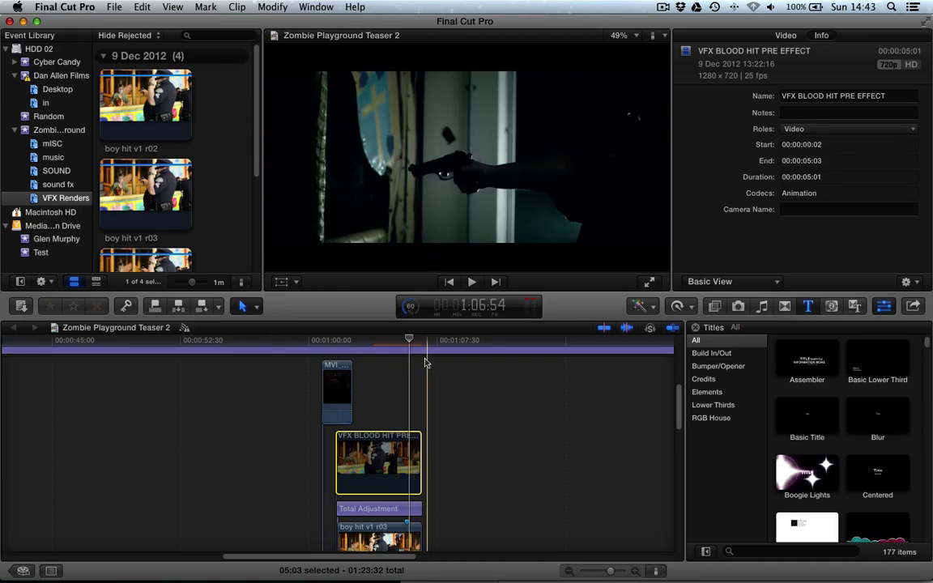
scroll(427, 362, "down", 3)
scroll(425, 362, "down", 3)
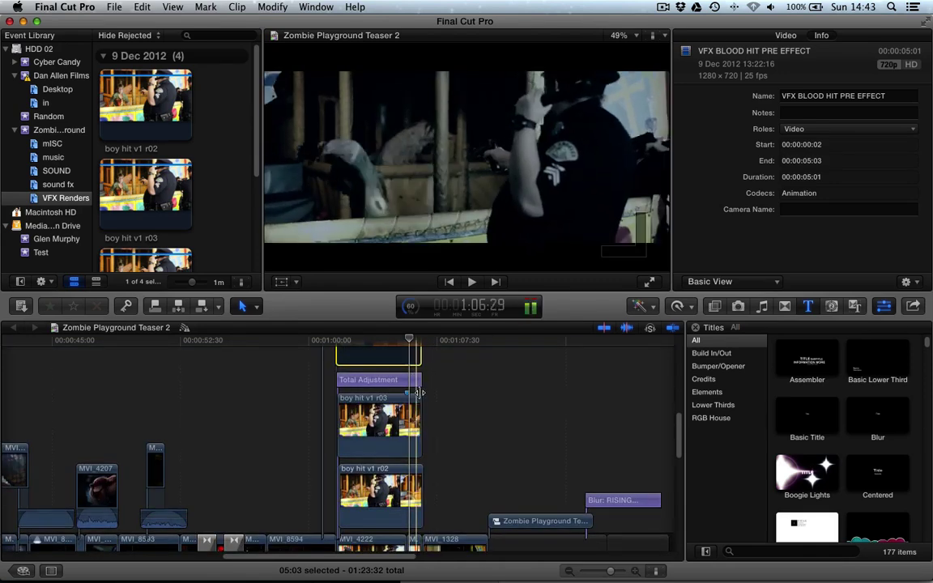
scroll(427, 397, "down", 1)
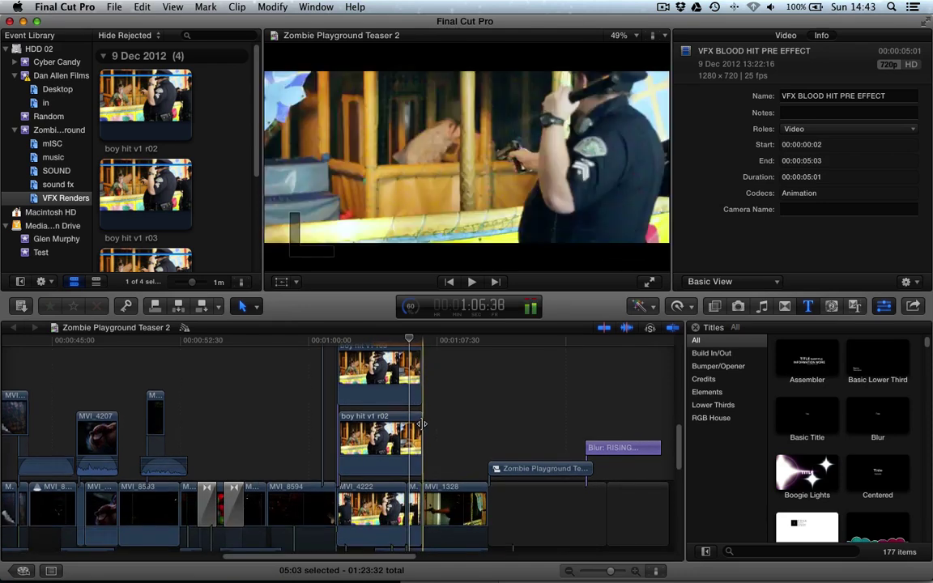
scroll(421, 420, "up", 3)
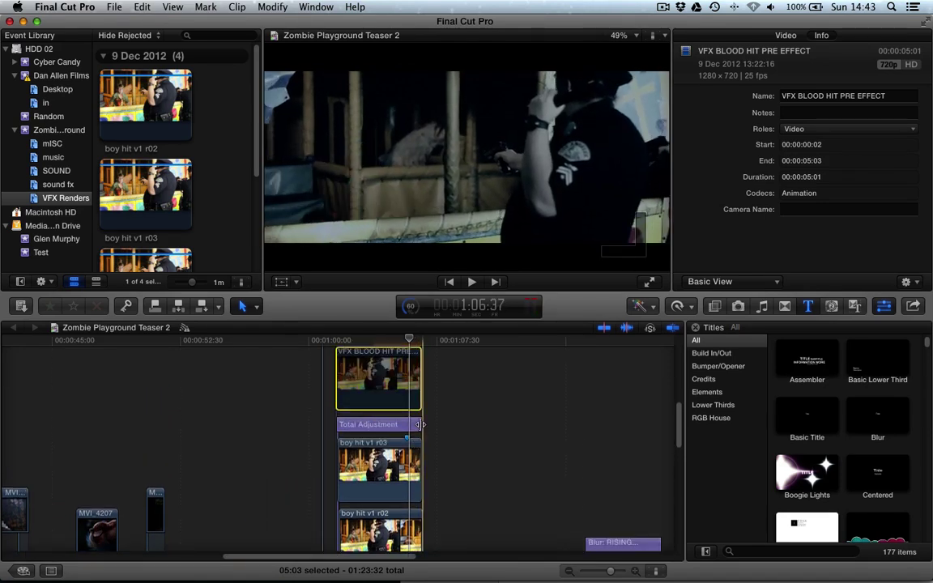
scroll(281, 386, "left", 15)
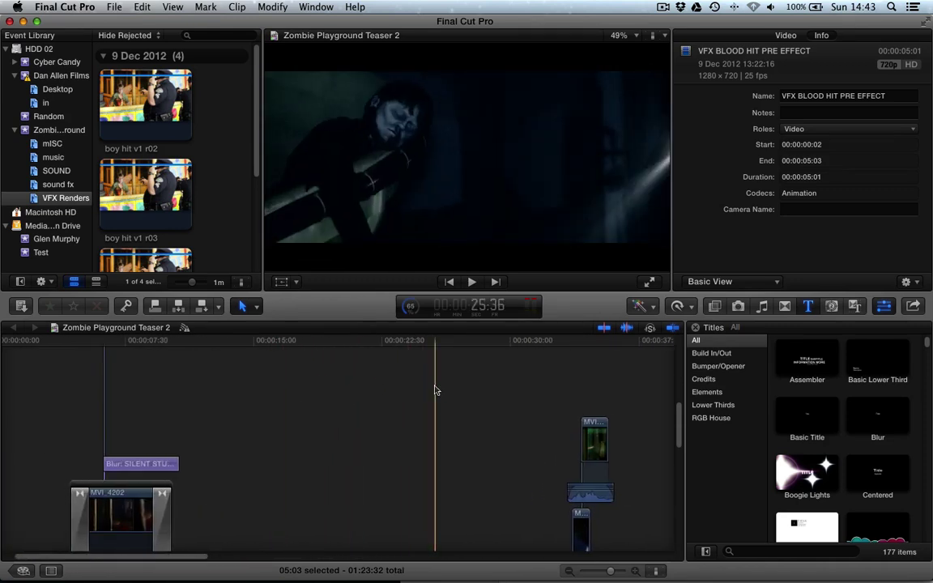
key("space")
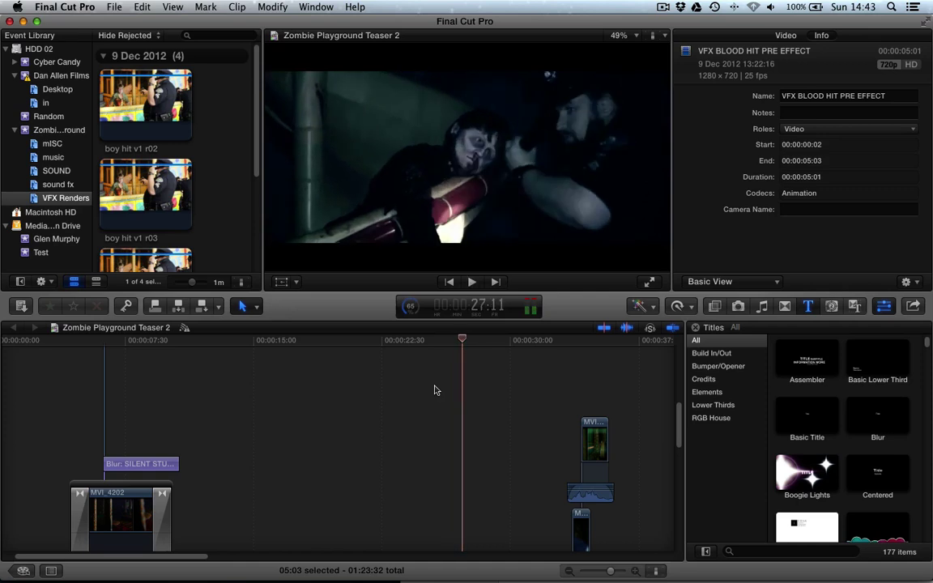
key("space")
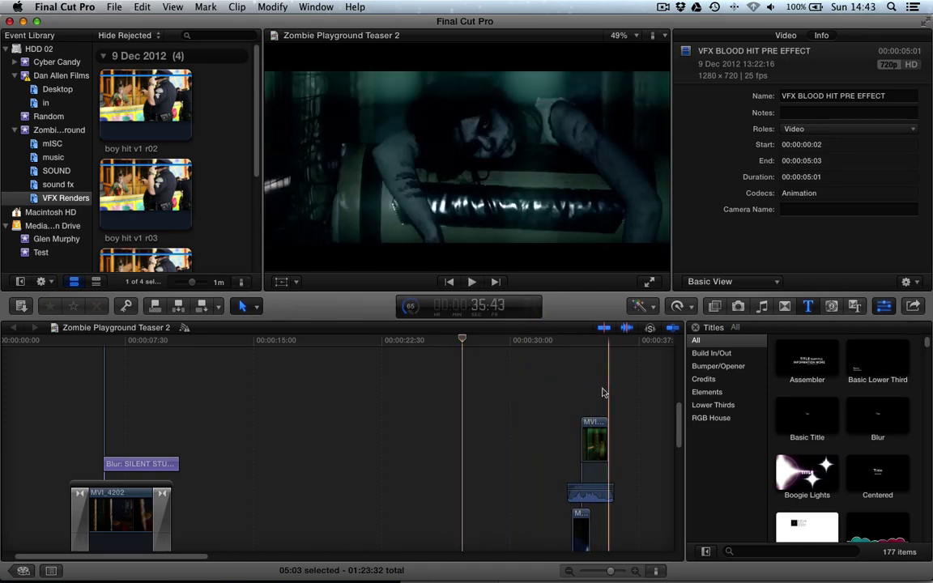
key("space")
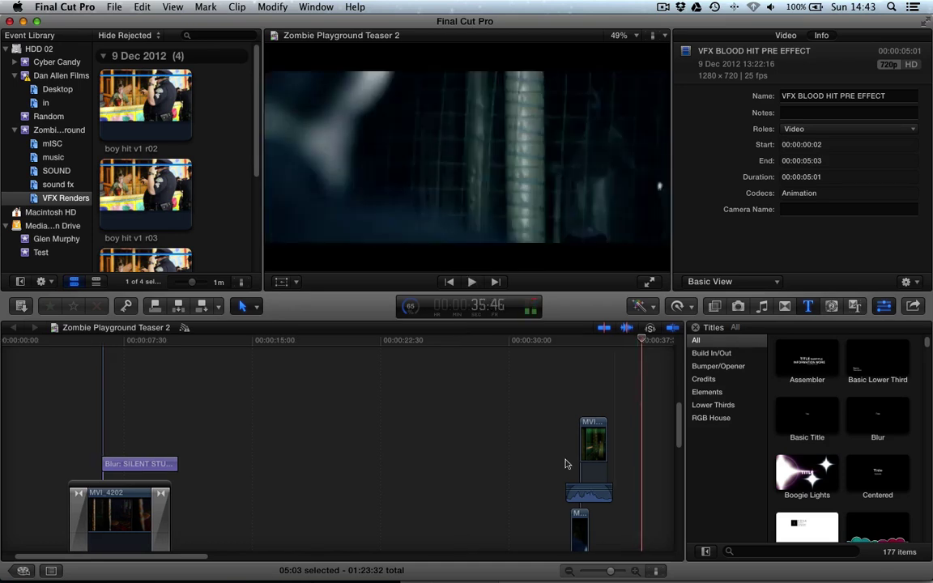
left_click(662, 6)
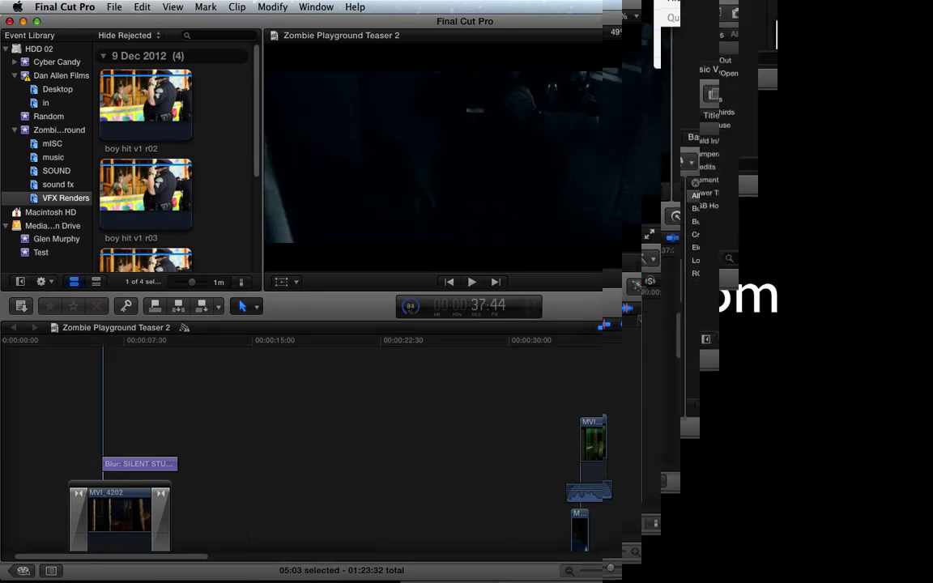